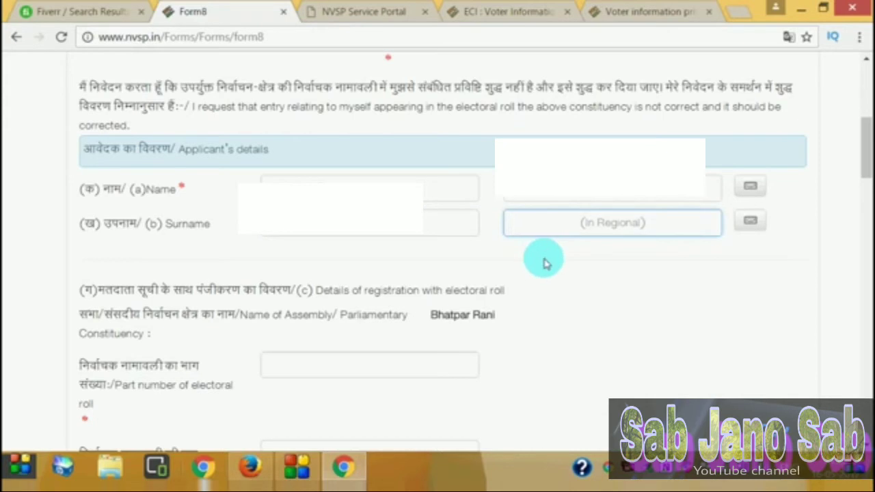
# - Examine the electoral roll registration fields of Form 8 below the applicant's name and surname
pyautogui.click(544, 258)
pyautogui.scroll(-2, 544, 259)
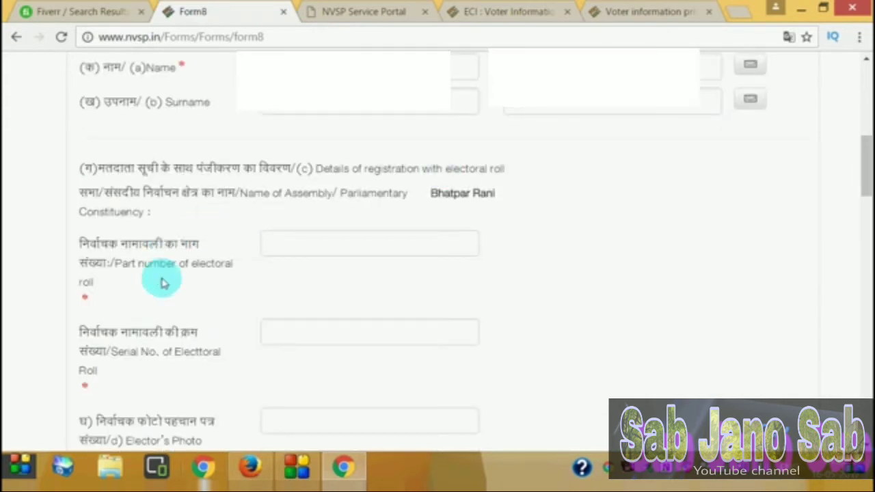
pyautogui.scroll(-1, 863, 156)
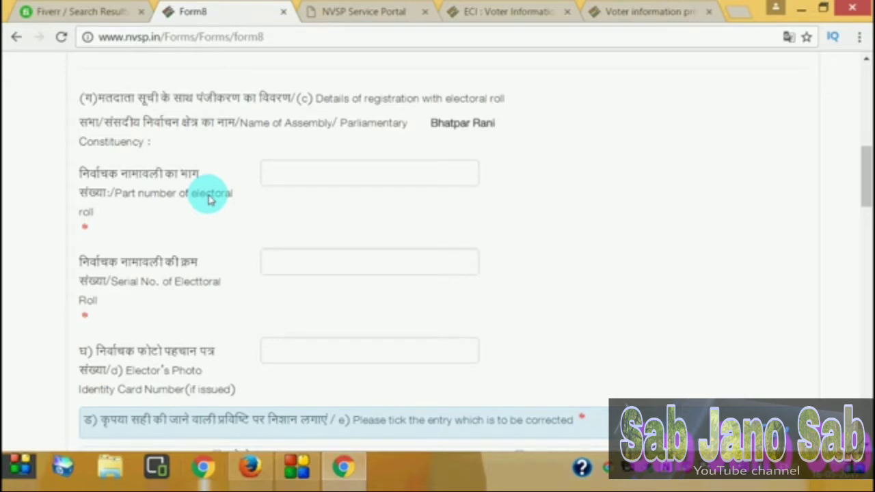
# - View the name search option on the National Voters' Services Portal and examine the electoral search form for searching by details
pyautogui.click(314, 7)
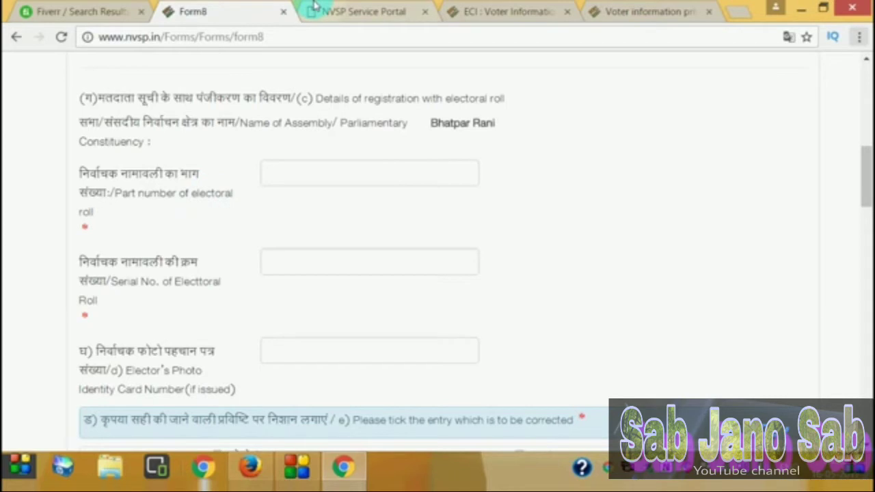
pyautogui.click(340, 9)
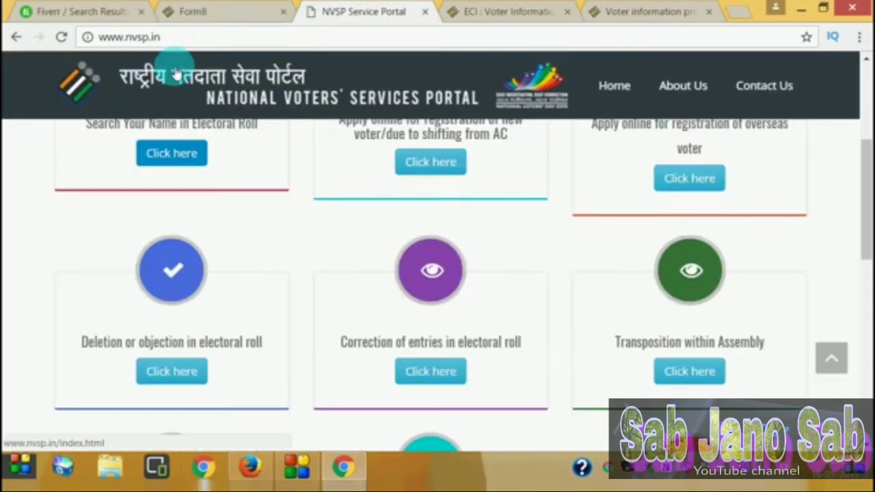
pyautogui.moveTo(863, 189); pyautogui.dragTo(867, 159)
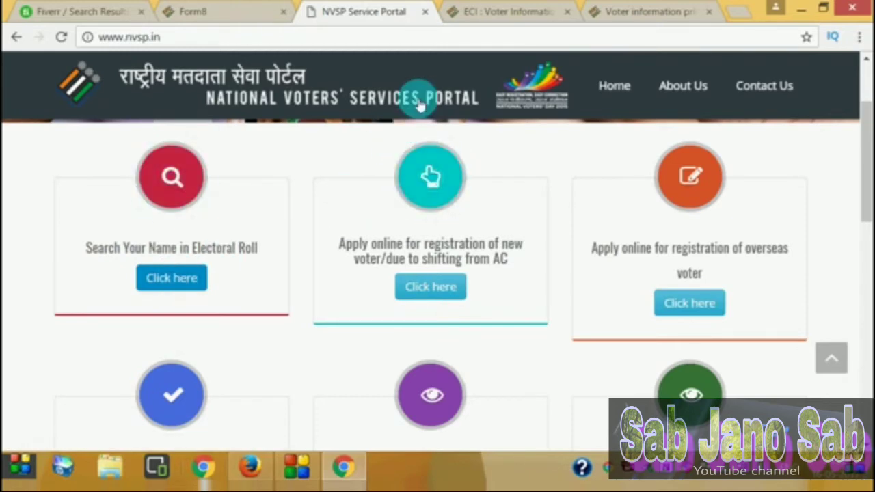
pyautogui.click(471, 11)
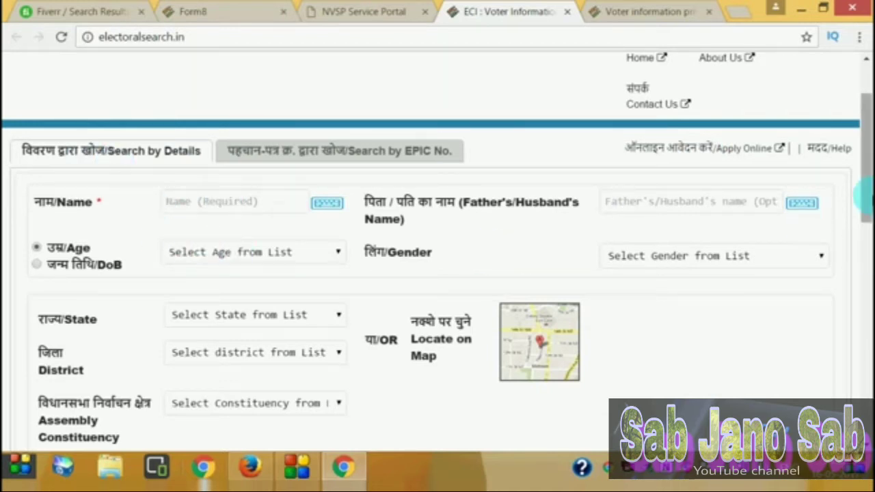
pyautogui.scroll(-1, 860, 187)
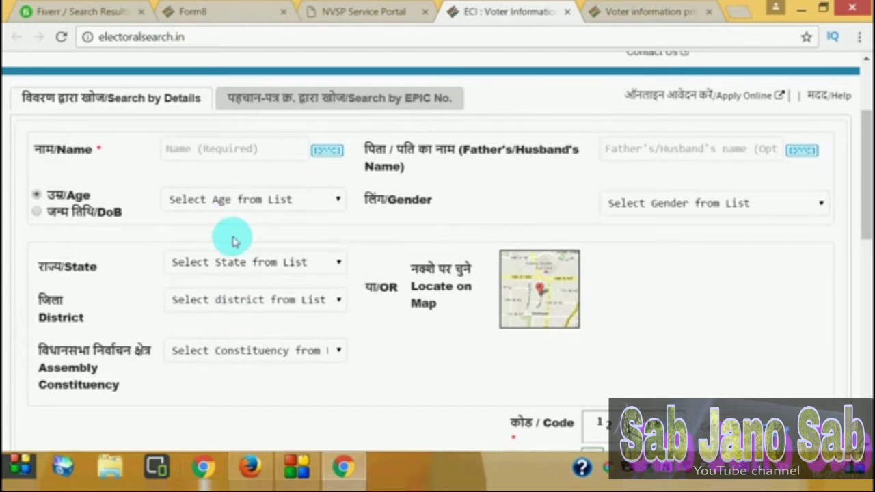
pyautogui.moveTo(863, 123); pyautogui.dragTo(867, 256)
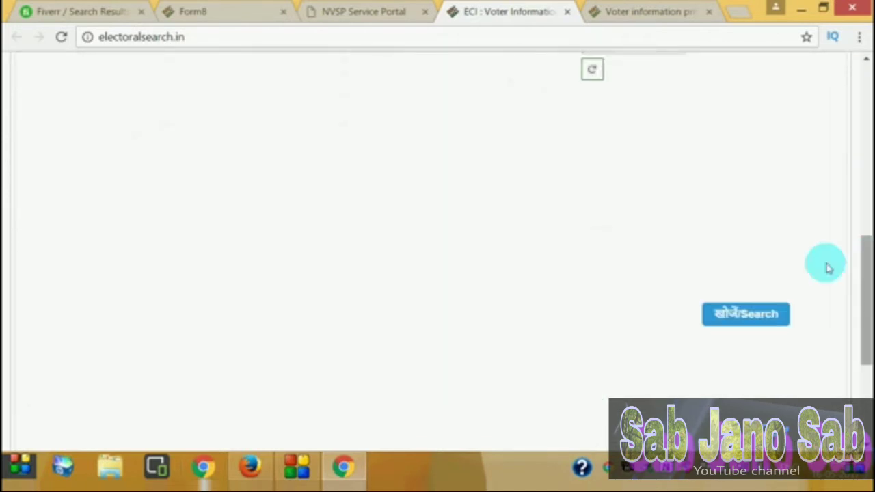
pyautogui.moveTo(867, 268); pyautogui.dragTo(864, 96)
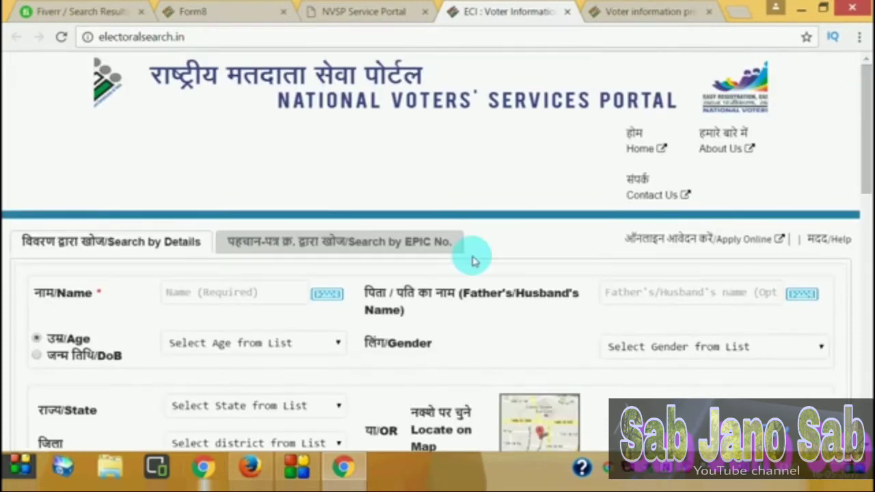
# - Search the electoral roll by EPIC number, entering the EPIC number, the state and the captcha code, and view the voter information page
pyautogui.click(407, 236)
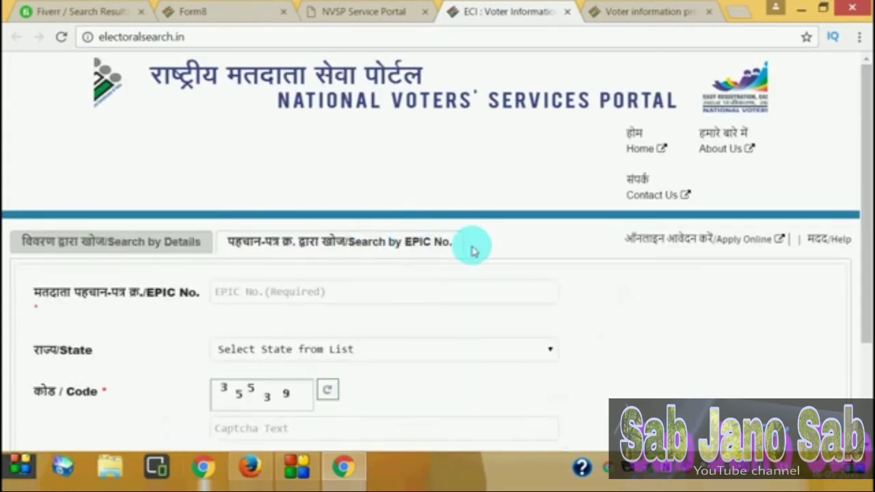
pyautogui.moveTo(863, 175); pyautogui.dragTo(863, 215)
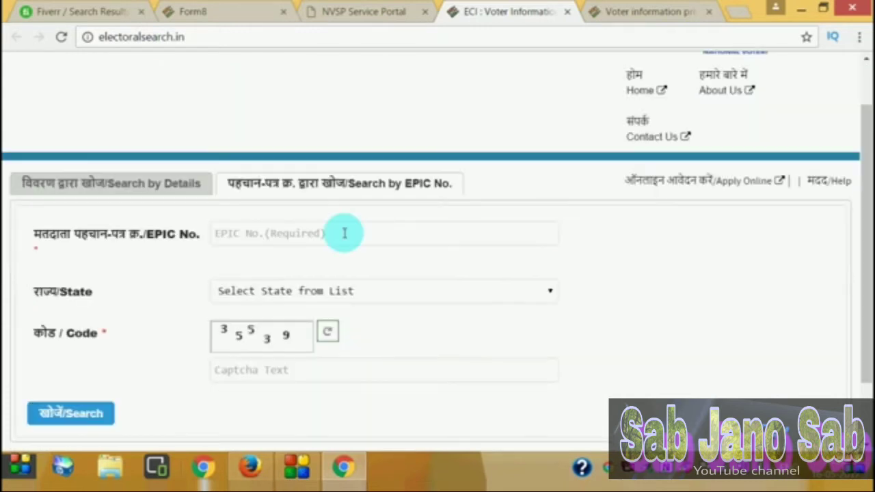
pyautogui.click(341, 233)
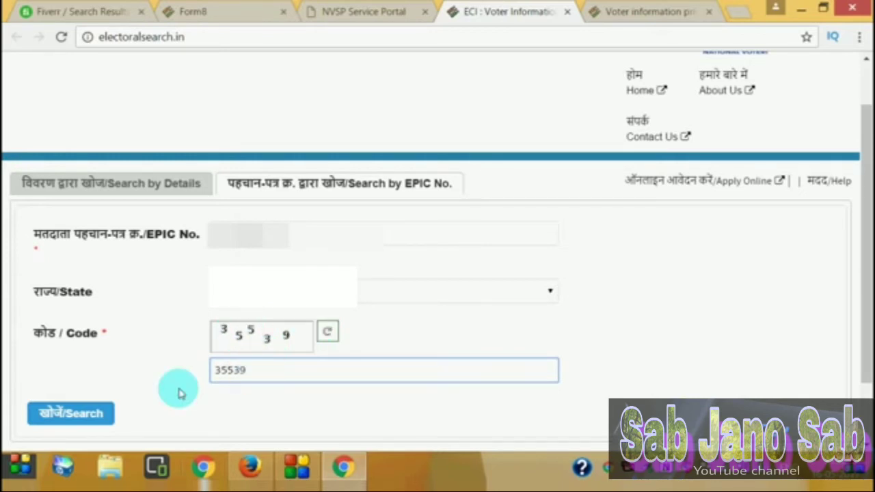
pyautogui.click(78, 418)
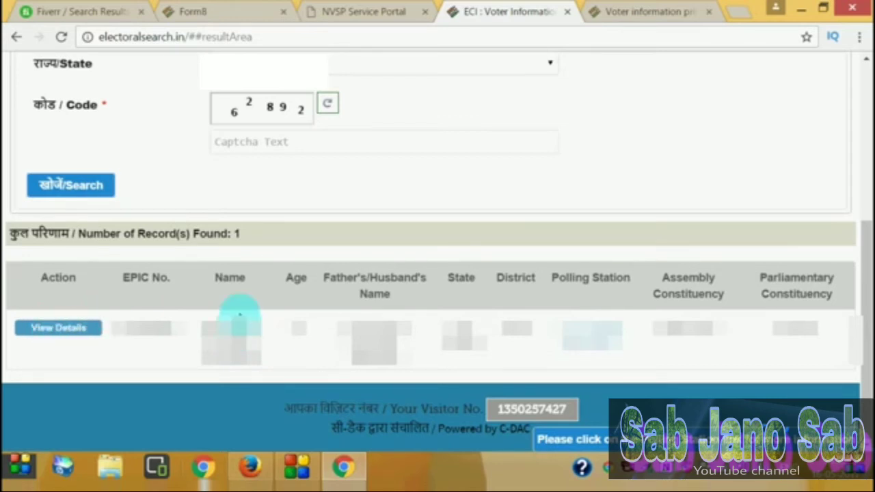
pyautogui.click(625, 8)
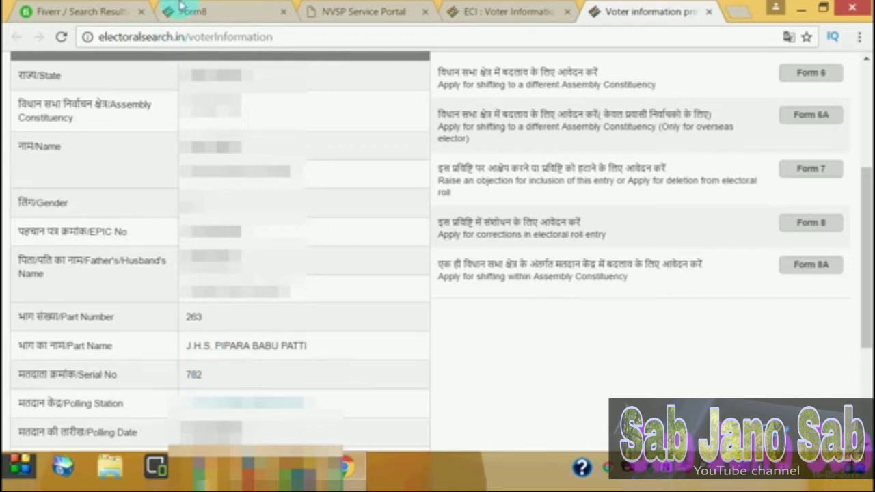
# - Return to Form 8 and go through its part number, serial number and elector's photo identity card number fields
pyautogui.click(205, 6)
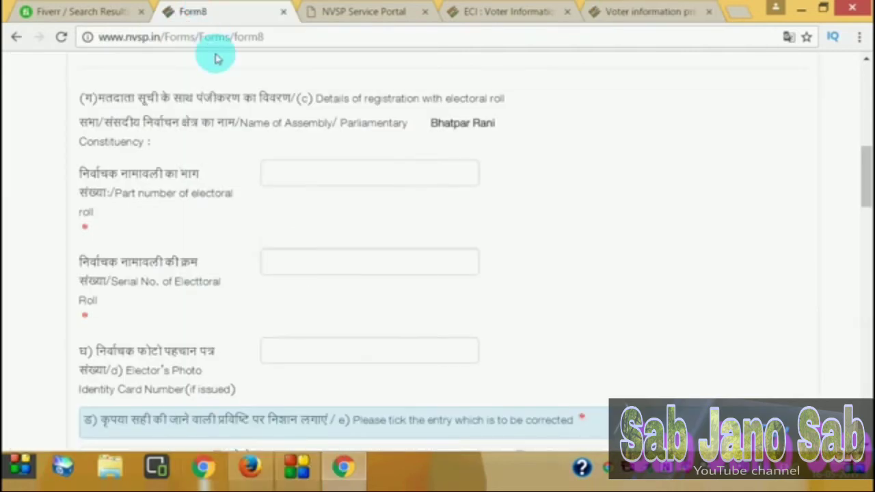
pyautogui.click(277, 173)
pyautogui.click(299, 263)
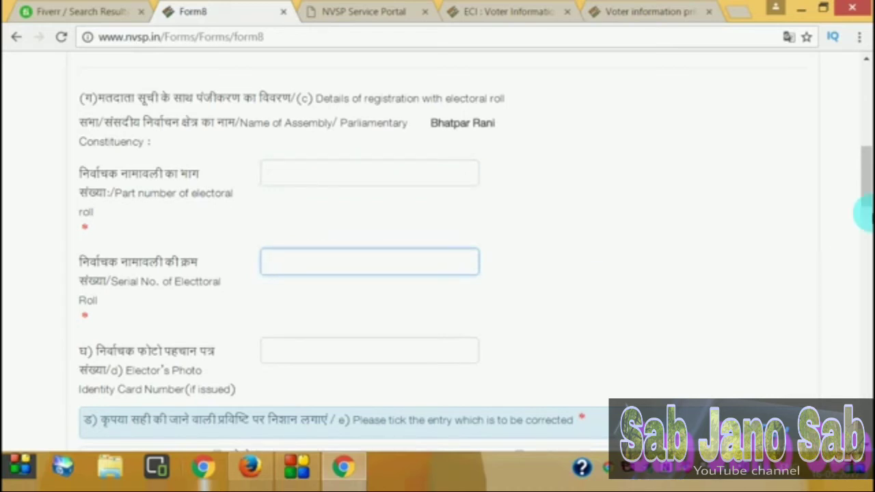
pyautogui.scroll(-2, 431, 244)
pyautogui.click(431, 243)
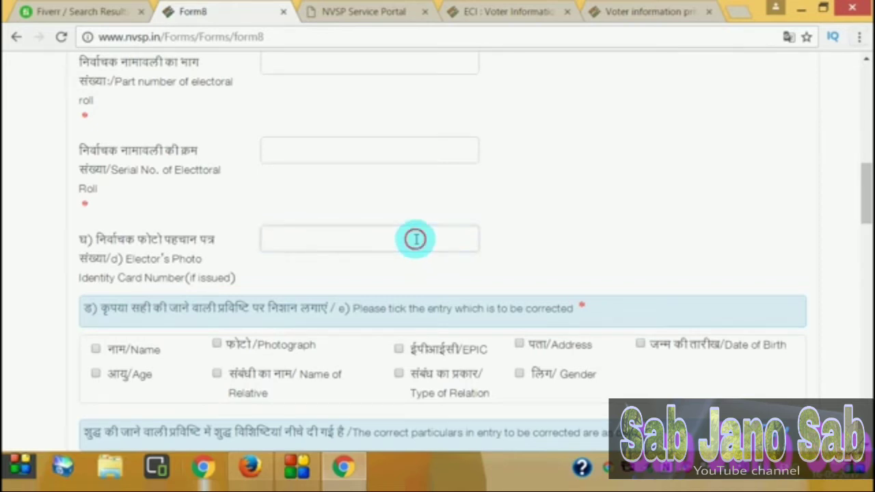
# - Tick Name, Photograph and Date of Birth as the entries requiring correction
pyautogui.moveTo(866, 204); pyautogui.dragTo(866, 219)
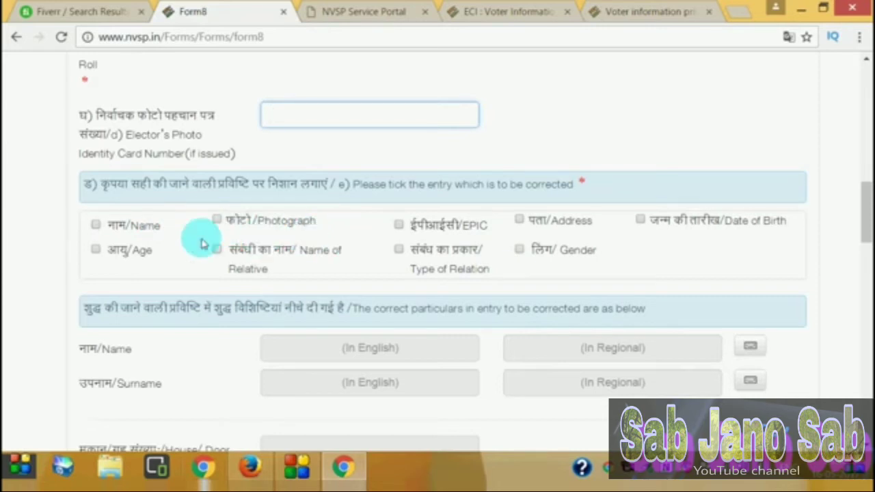
pyautogui.click(93, 223)
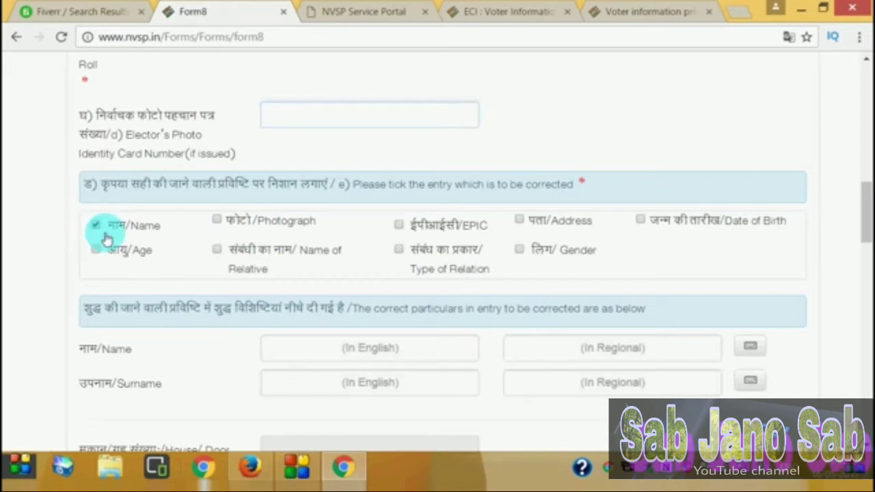
pyautogui.click(216, 220)
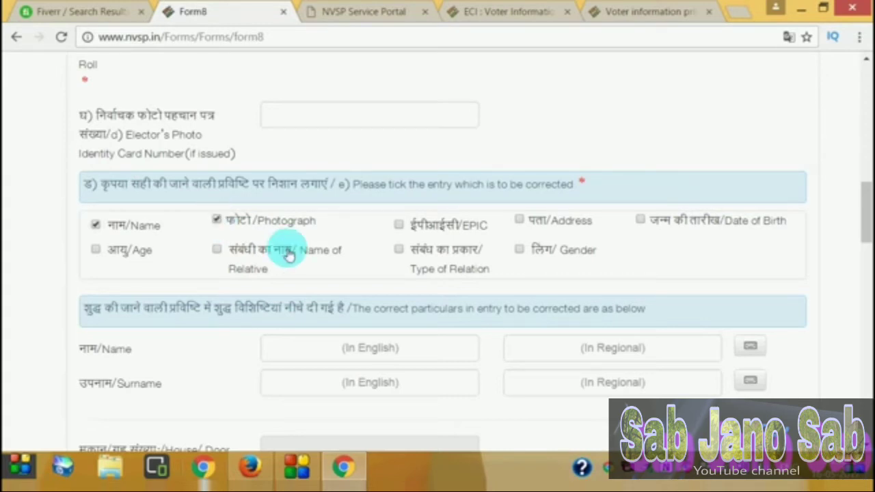
pyautogui.click(642, 221)
# - Examine the corrected name and surname fields and the address fields in the correct particulars section
pyautogui.moveTo(861, 196); pyautogui.dragTo(867, 218)
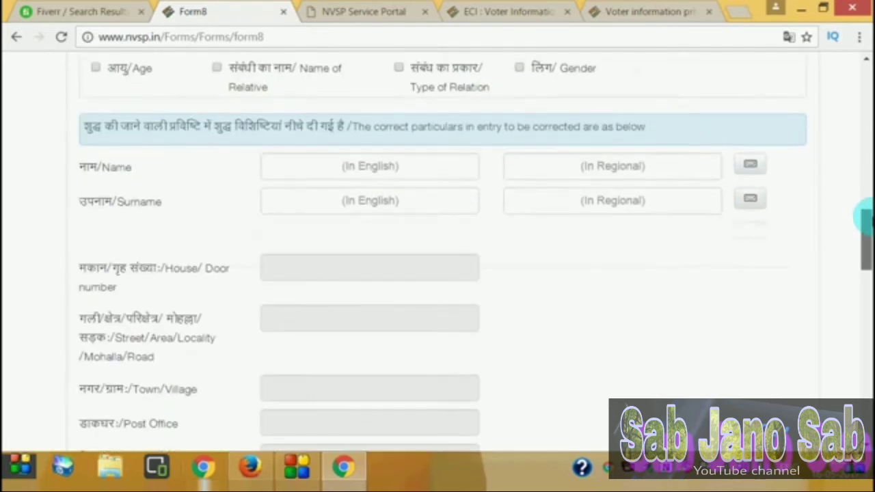
pyautogui.click(376, 165)
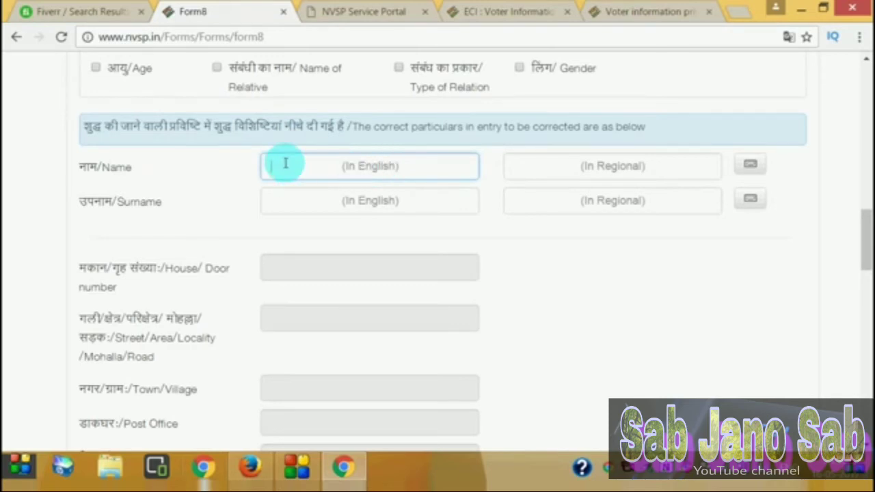
pyautogui.moveTo(866, 225); pyautogui.dragTo(867, 227)
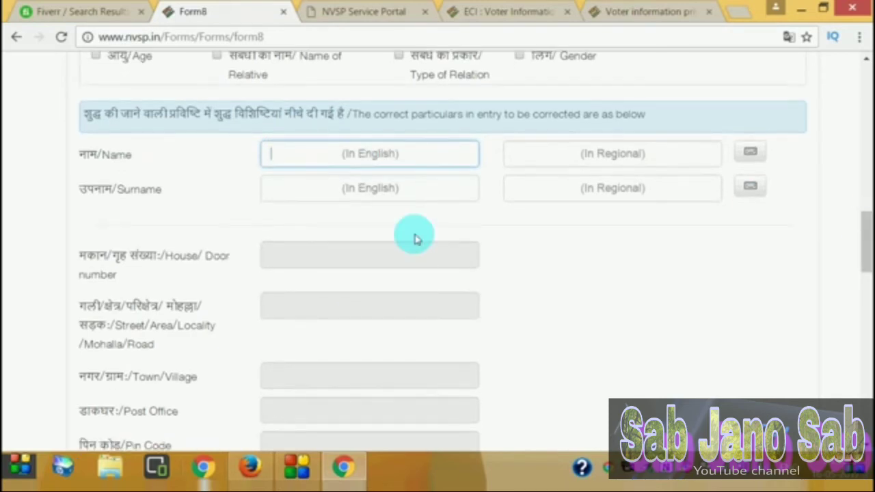
pyautogui.click(356, 190)
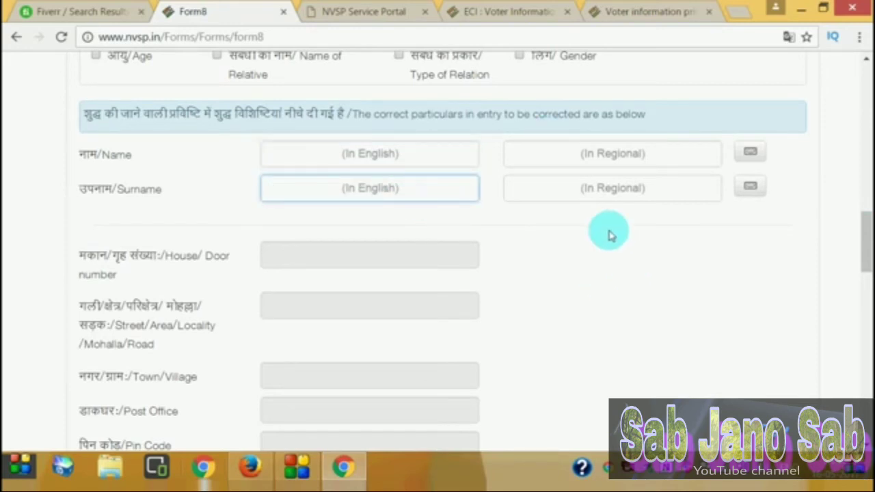
pyautogui.moveTo(866, 231); pyautogui.dragTo(866, 251)
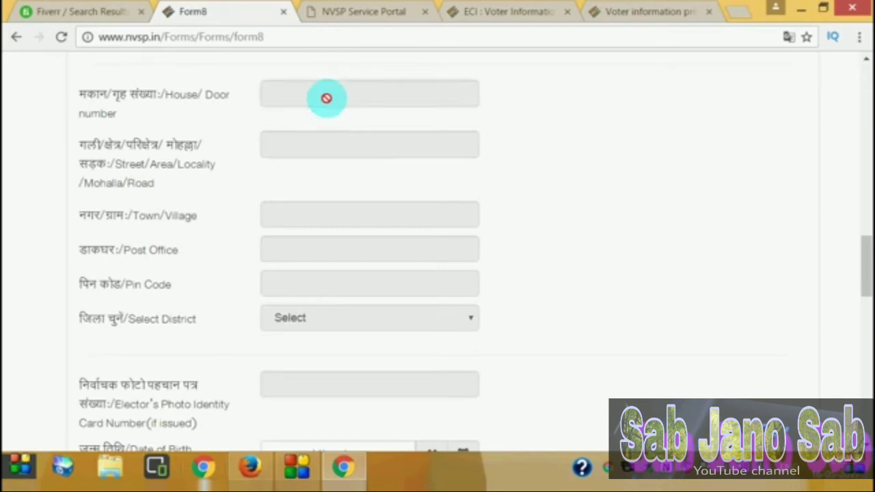
pyautogui.moveTo(863, 273)
pyautogui.mouseDown()
pyautogui.moveTo(867, 295)
pyautogui.moveTo(860, 206)
pyautogui.moveTo(865, 287)
pyautogui.mouseUp()
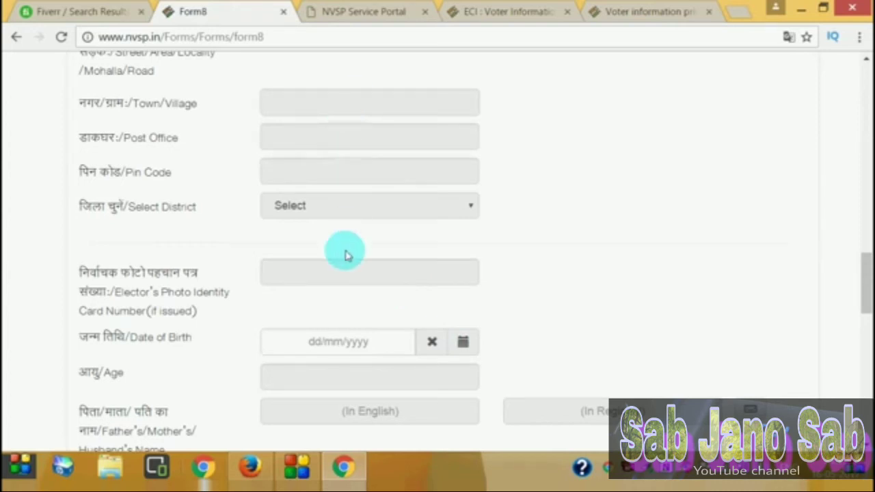
# - Open the date of birth calendar, choose the birth year and close the calendar without picking a day
pyautogui.click(343, 345)
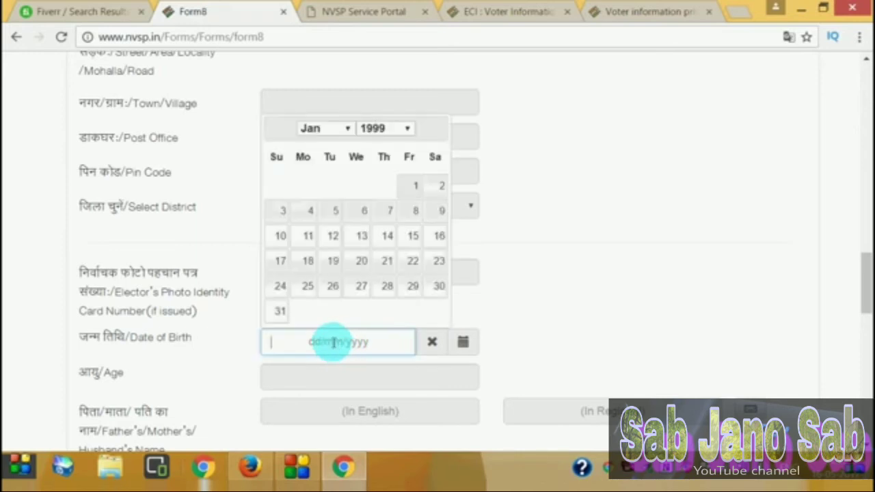
pyautogui.click(380, 130)
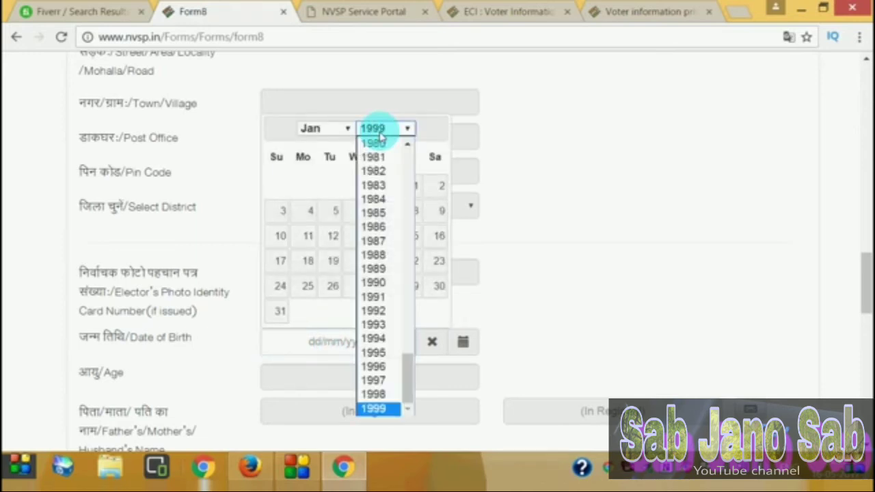
pyautogui.press('Home')
pyautogui.write('1996')
pyautogui.press('Return')
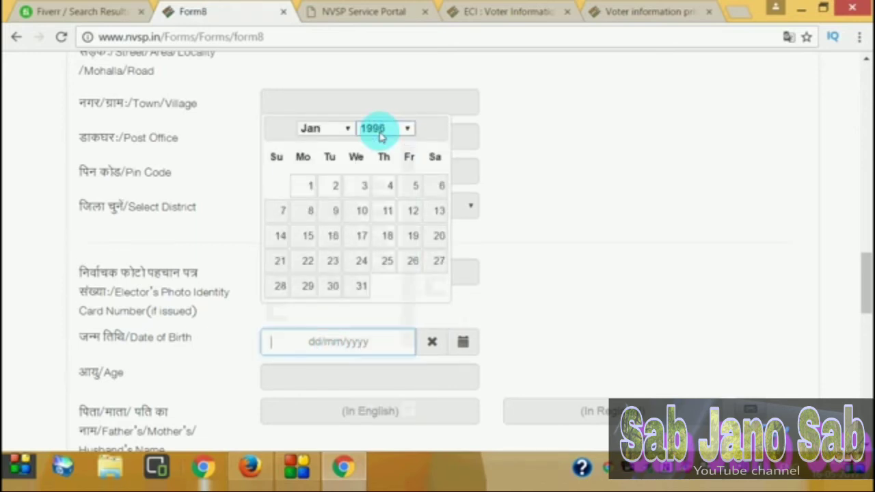
pyautogui.click(766, 211)
# - Examine the photograph, age proof and address proof uploads, including the photograph's file chooser, and the contact and declaration fields below
pyautogui.moveTo(864, 290); pyautogui.dragTo(865, 348)
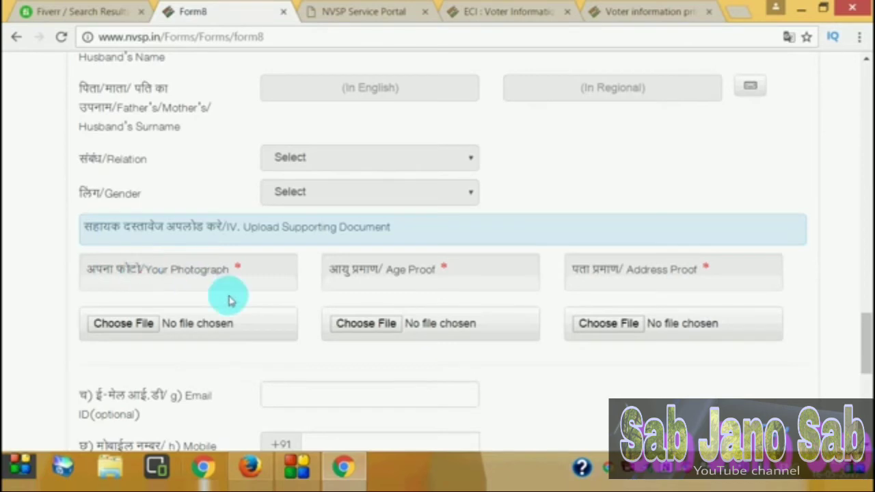
pyautogui.click(148, 323)
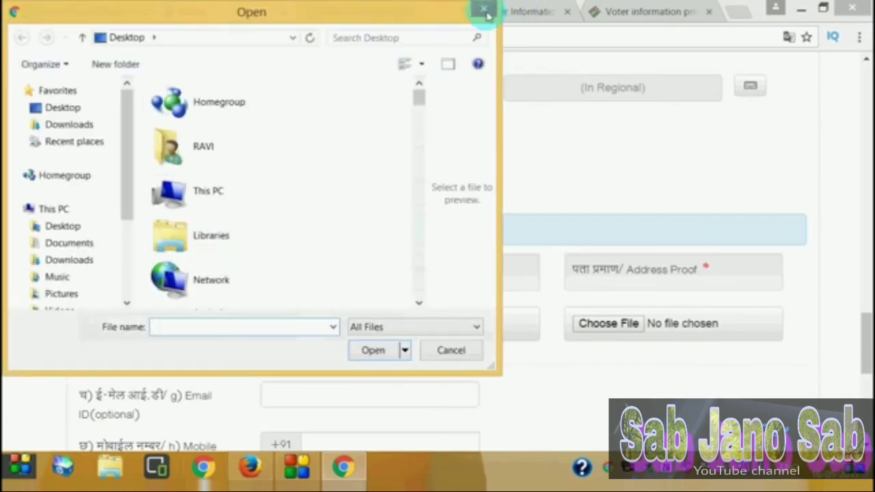
pyautogui.click(484, 9)
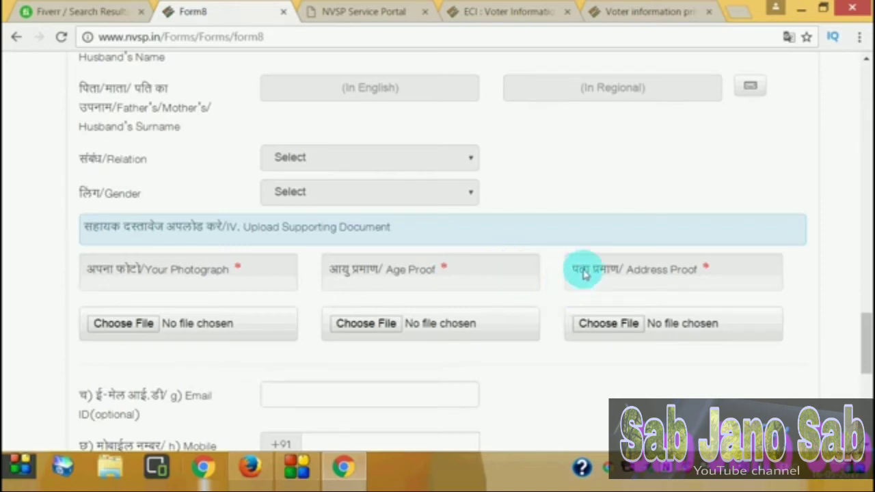
pyautogui.click(660, 318)
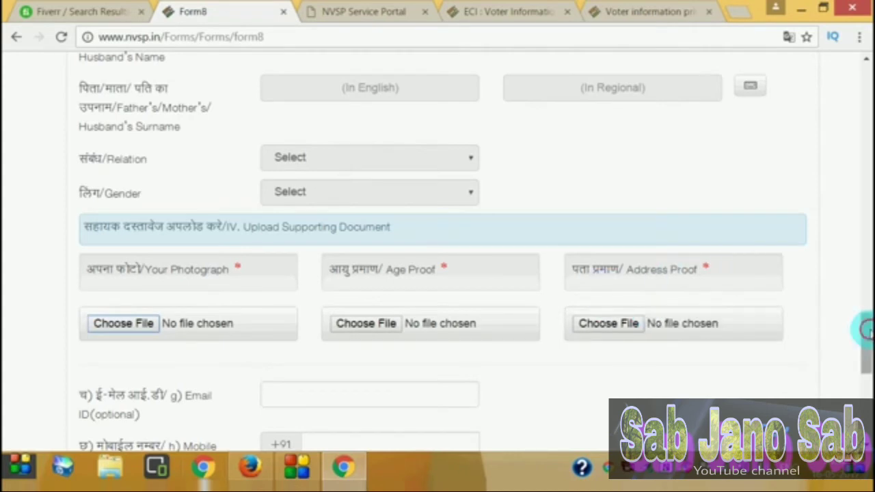
pyautogui.scroll(-1, 866, 332)
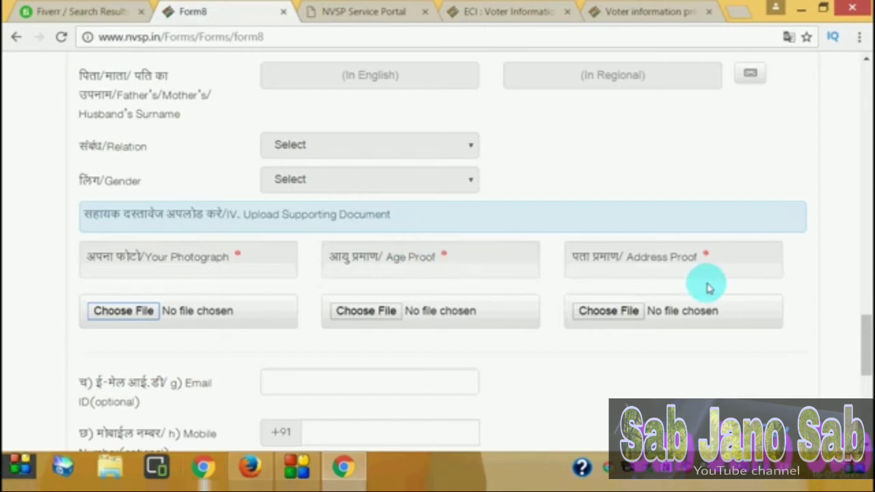
pyautogui.moveTo(865, 340); pyautogui.dragTo(865, 372)
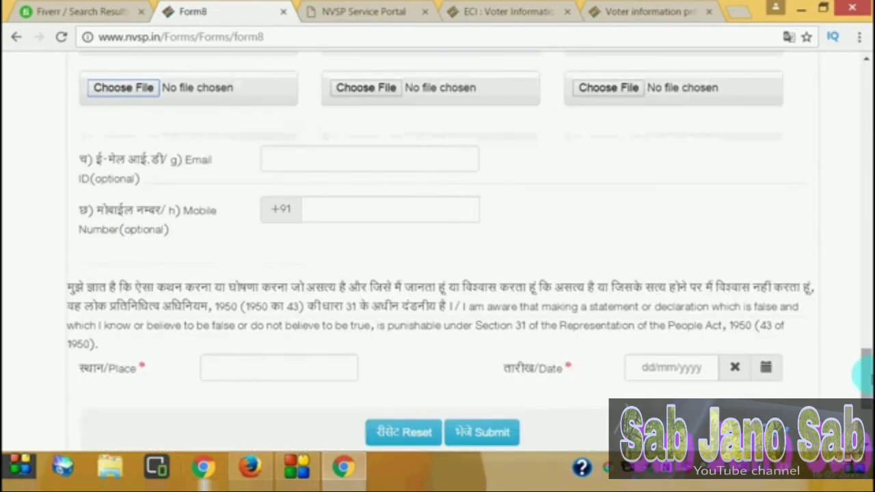
# - Examine the optional email and mobile number fields and the required place and date fields of the declaration
pyautogui.click(350, 160)
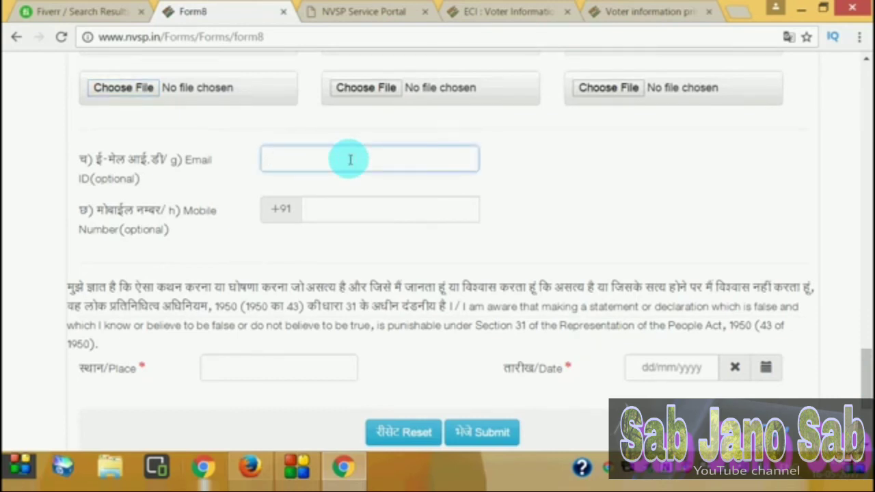
pyautogui.click(328, 212)
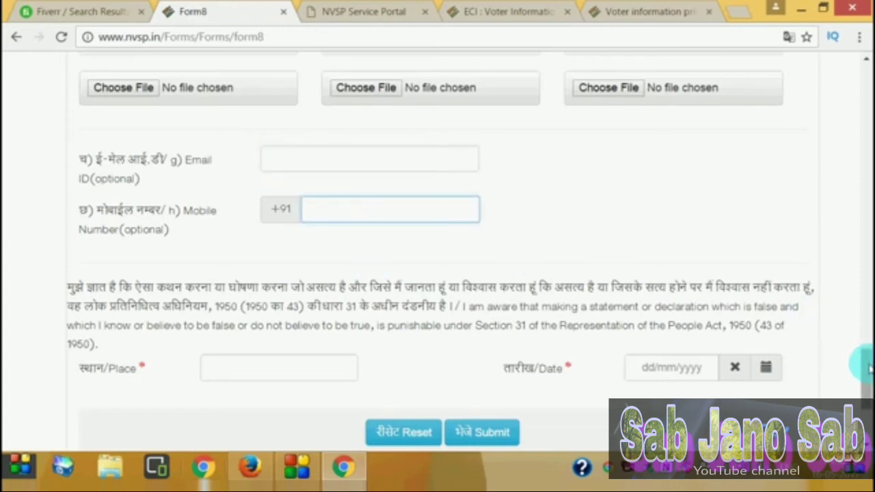
pyautogui.scroll(-1, 860, 369)
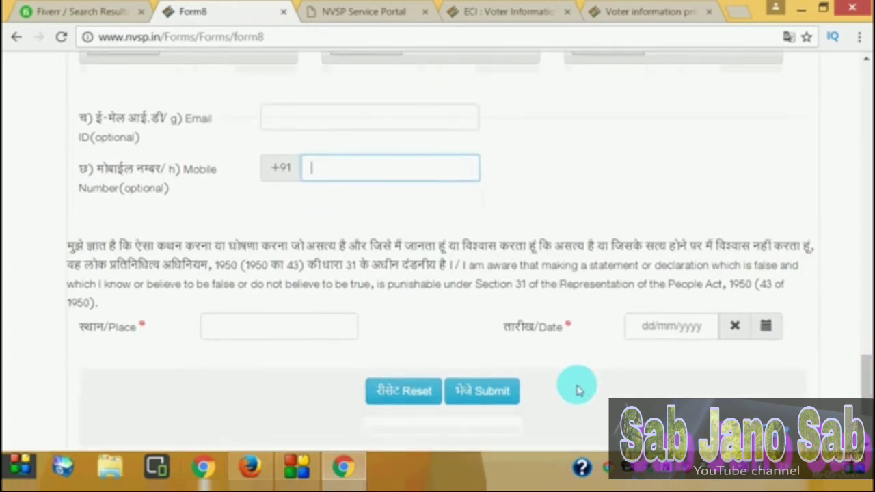
pyautogui.click(272, 328)
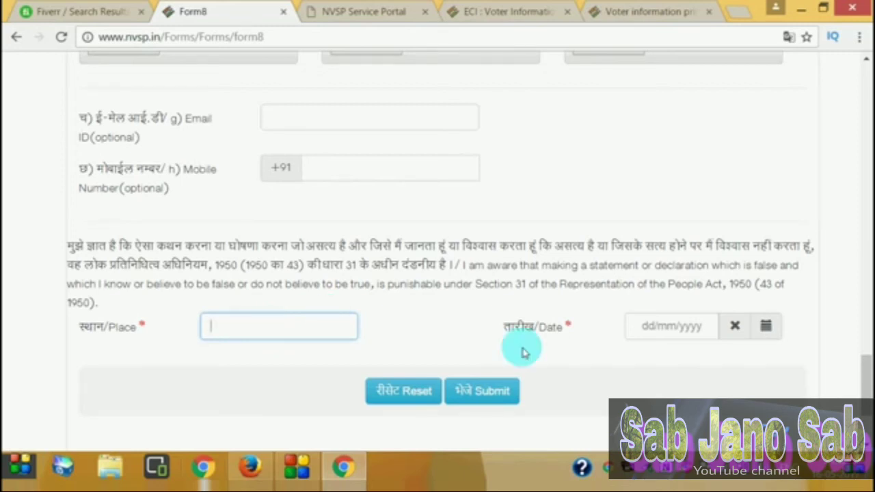
pyautogui.click(667, 328)
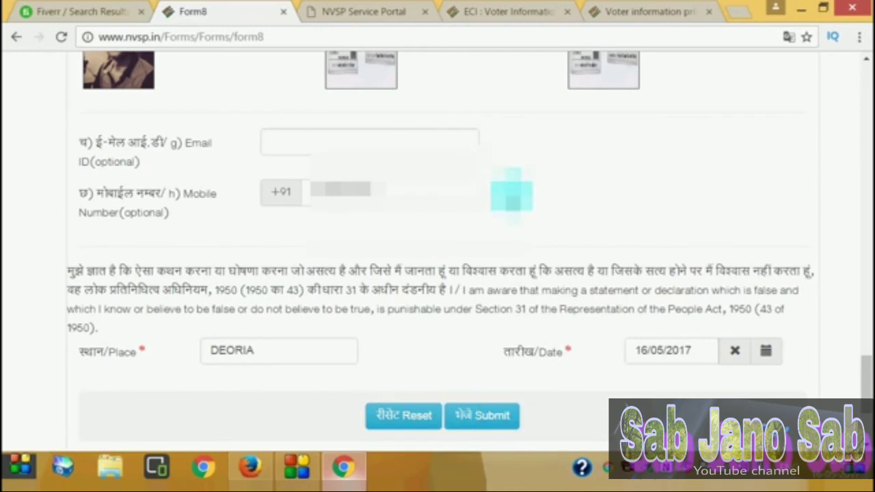
# - Submit the completed Form 8 correction application
pyautogui.click(472, 417)
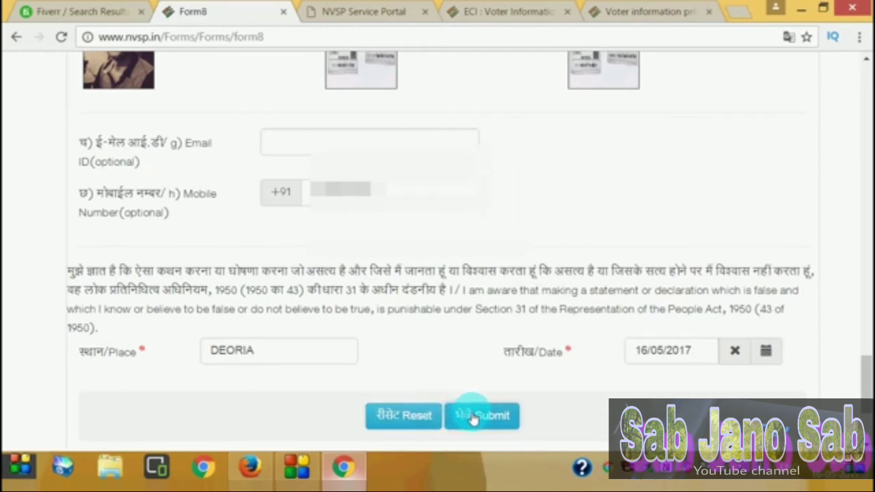
pyautogui.click(472, 417)
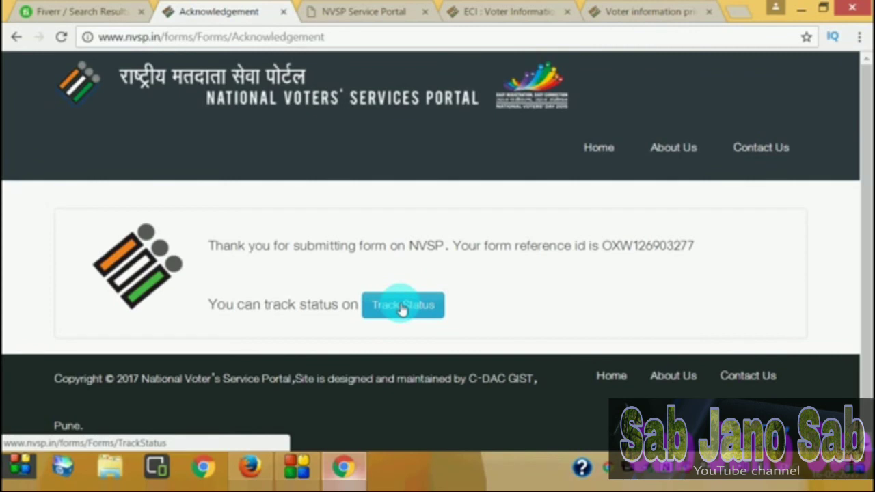
# - Open the application status tracking page from the NVSP home page, dismiss the advertisement and activate the reference ID field
pyautogui.click(372, 12)
pyautogui.moveTo(862, 171); pyautogui.dragTo(863, 261)
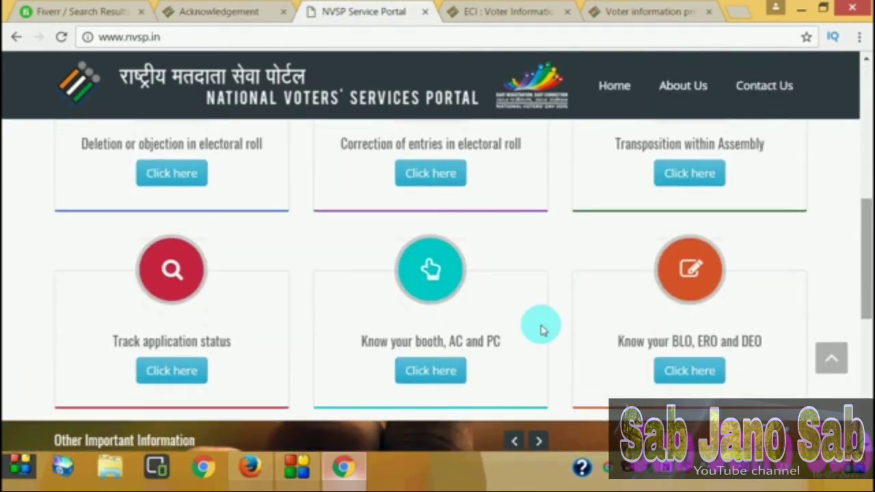
pyautogui.click(164, 375)
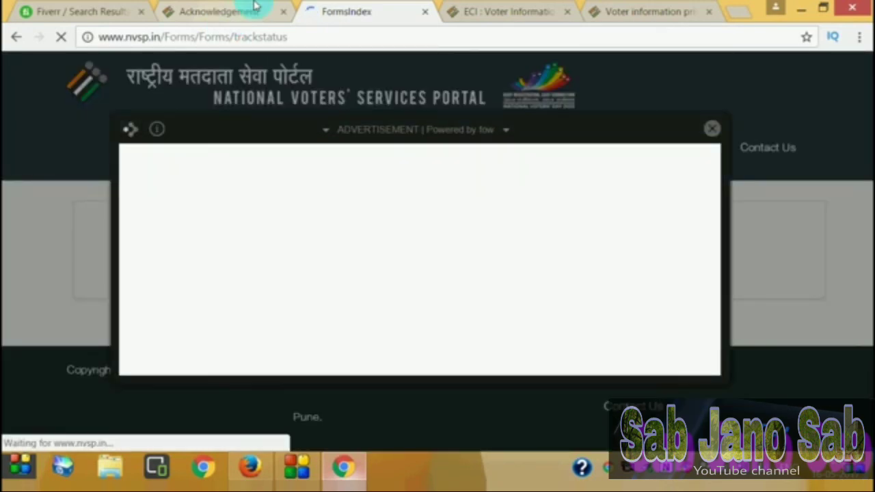
pyautogui.click(711, 128)
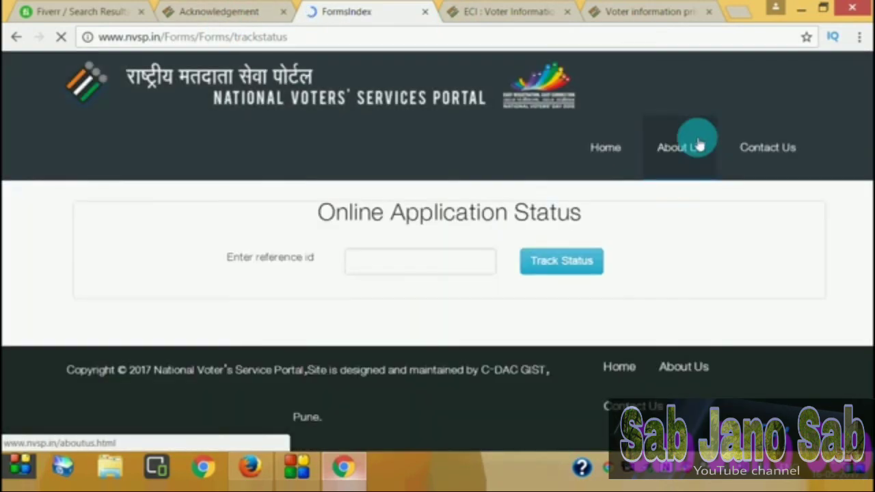
pyautogui.click(407, 258)
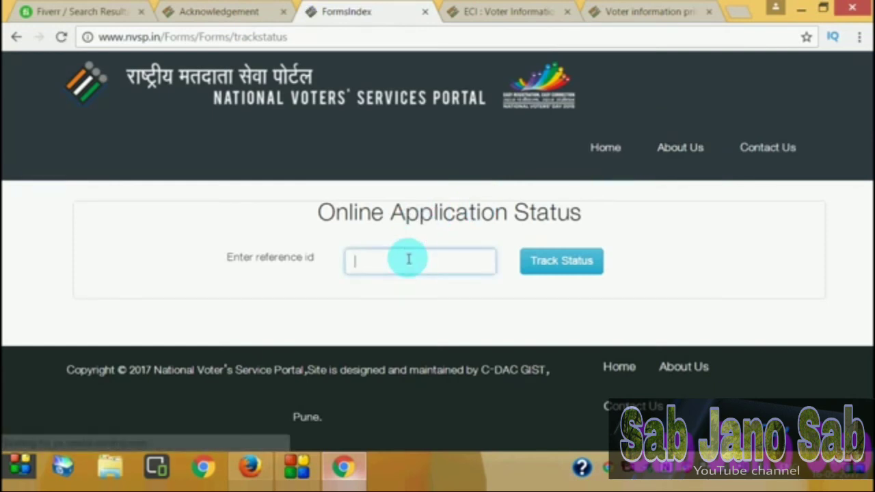